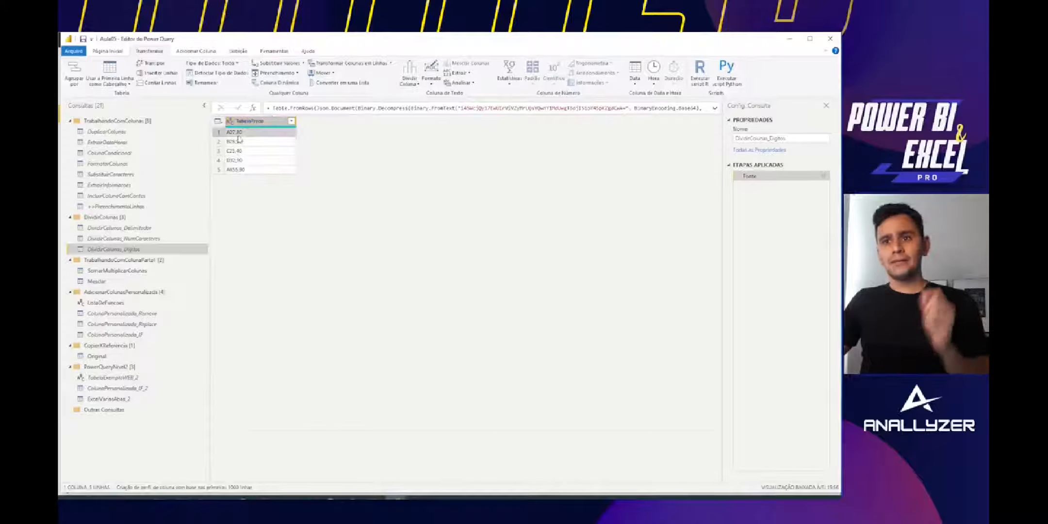
# Step: Examine the letter prefixes and price values in each row of the single TabelaPreco column
pyautogui.click(238, 151)
pyautogui.click(238, 161)
pyautogui.click(241, 171)
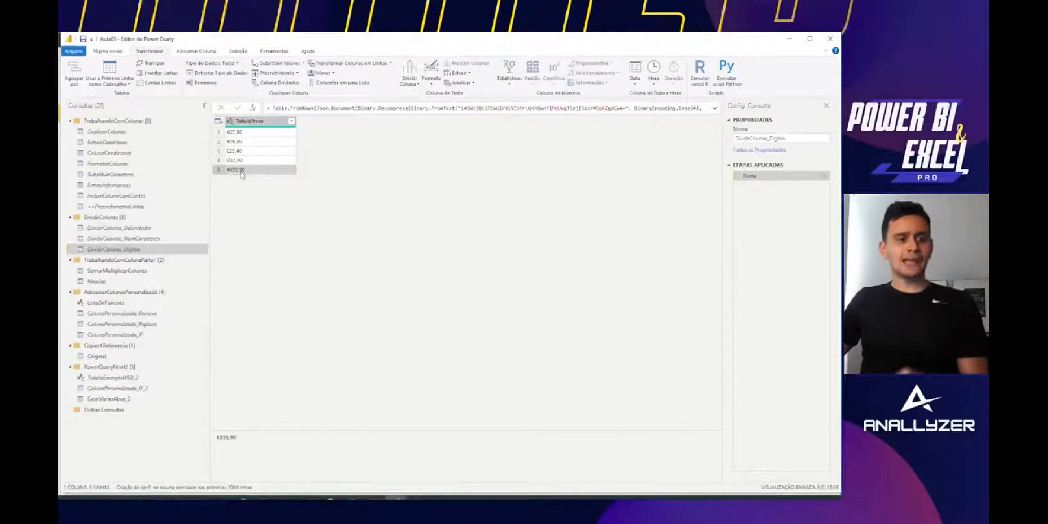
pyautogui.click(244, 133)
pyautogui.click(243, 152)
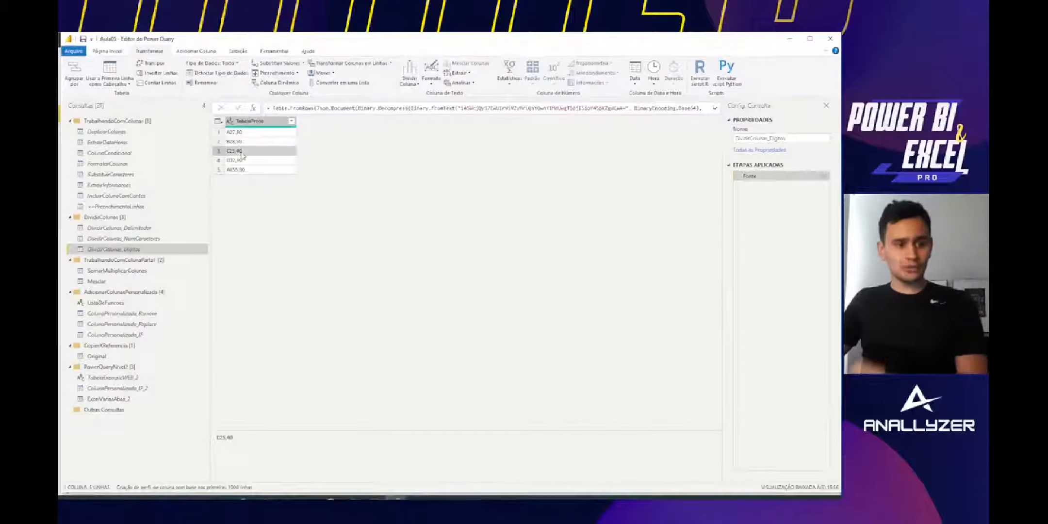
pyautogui.click(246, 133)
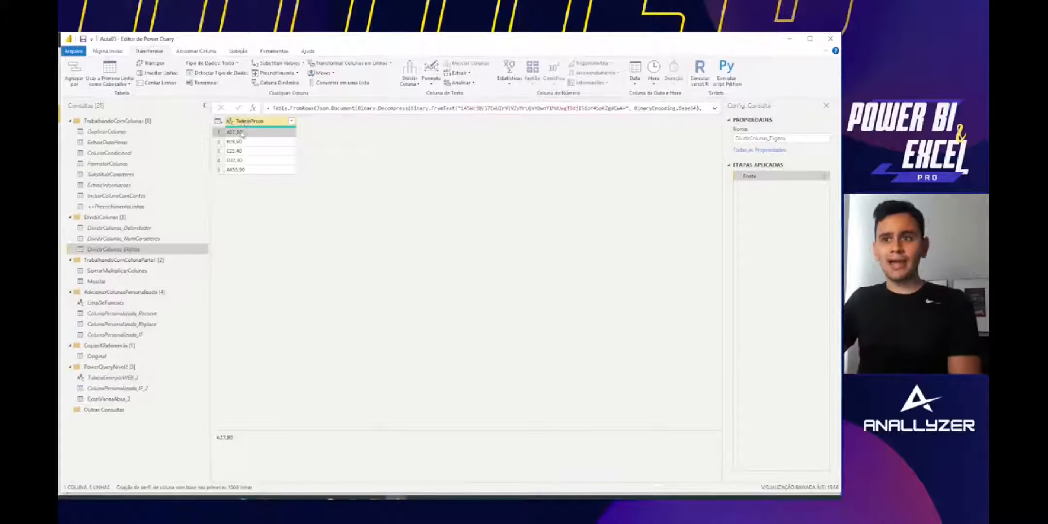
pyautogui.click(232, 142)
pyautogui.click(255, 149)
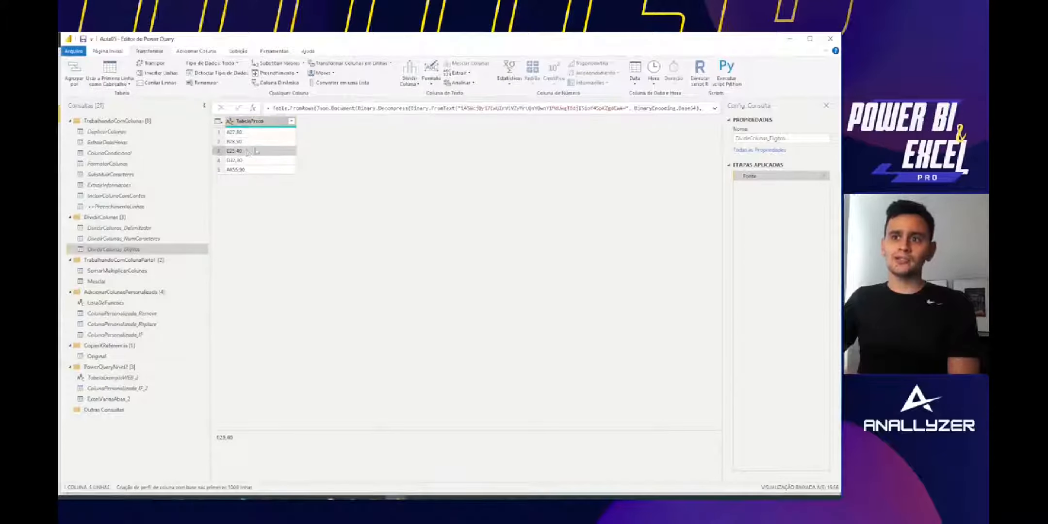
pyautogui.click(240, 161)
pyautogui.click(247, 171)
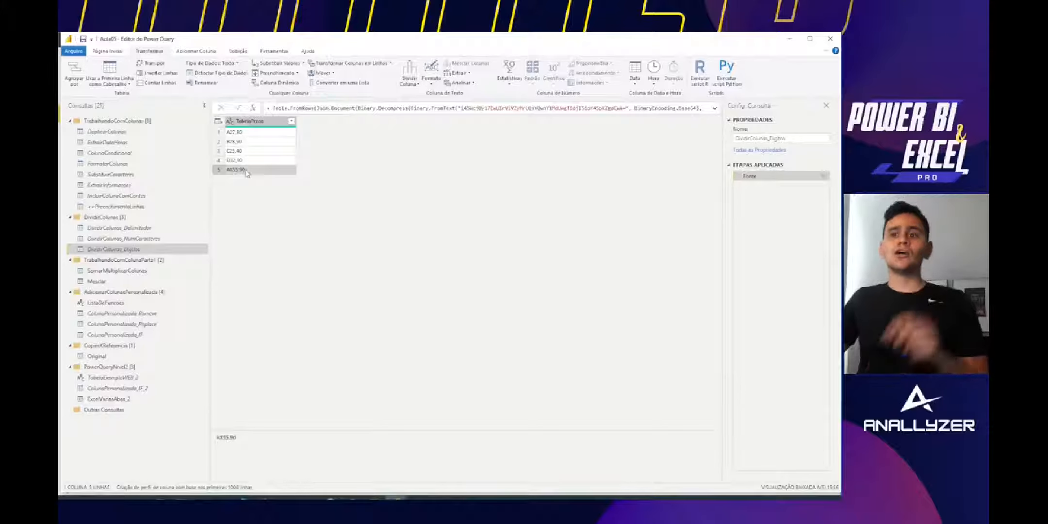
pyautogui.click(238, 122)
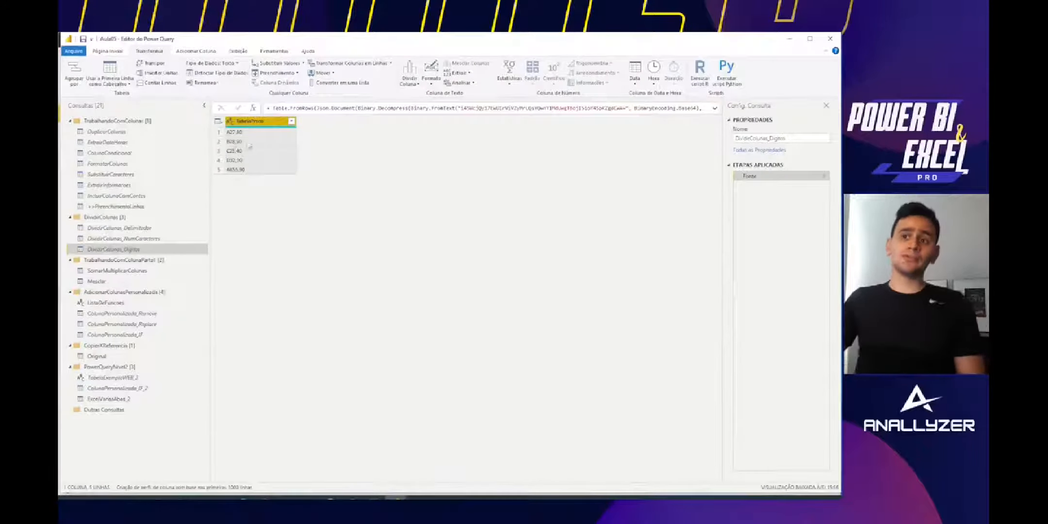
pyautogui.click(236, 134)
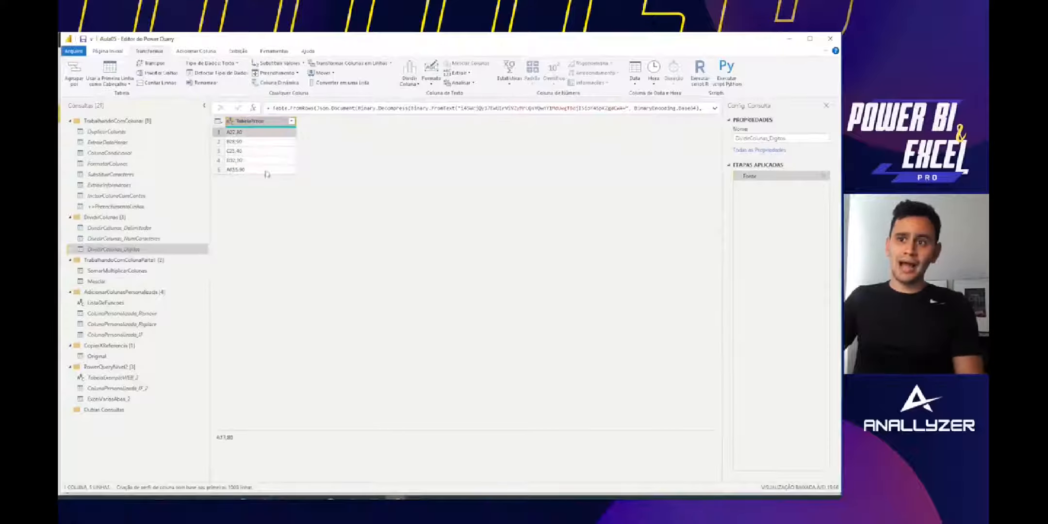
pyautogui.click(229, 171)
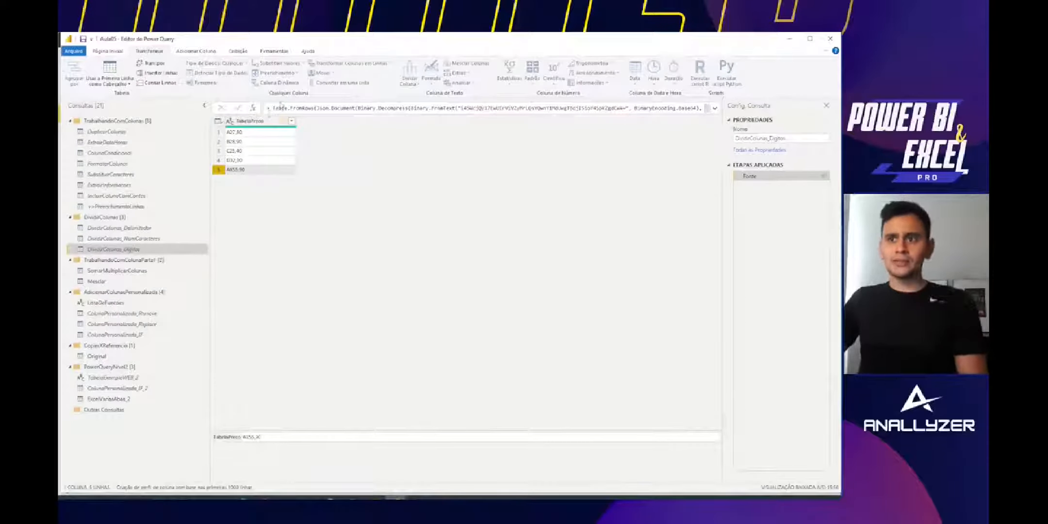
# Step: Split the TabelaPreco column at each transition from non-digit to digit
pyautogui.click(257, 121)
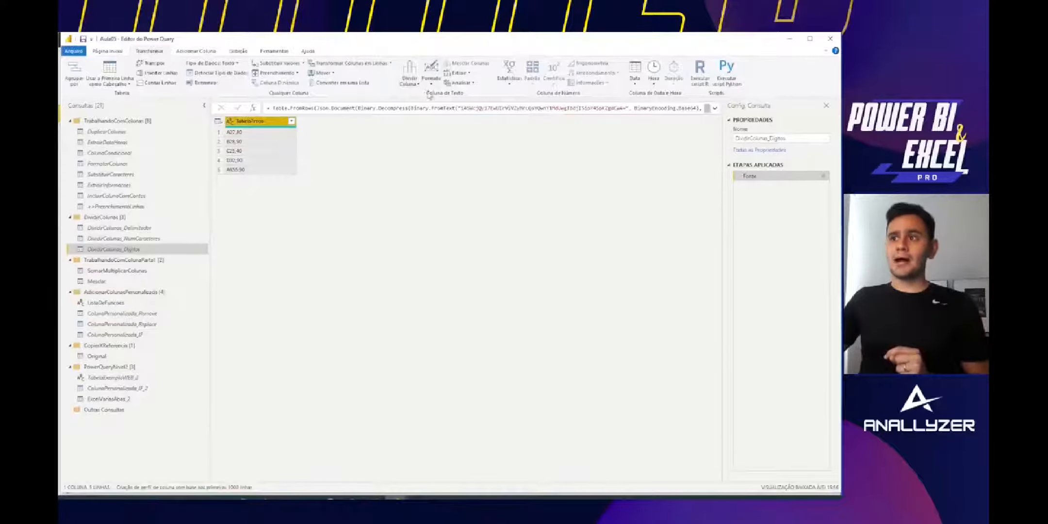
pyautogui.click(415, 83)
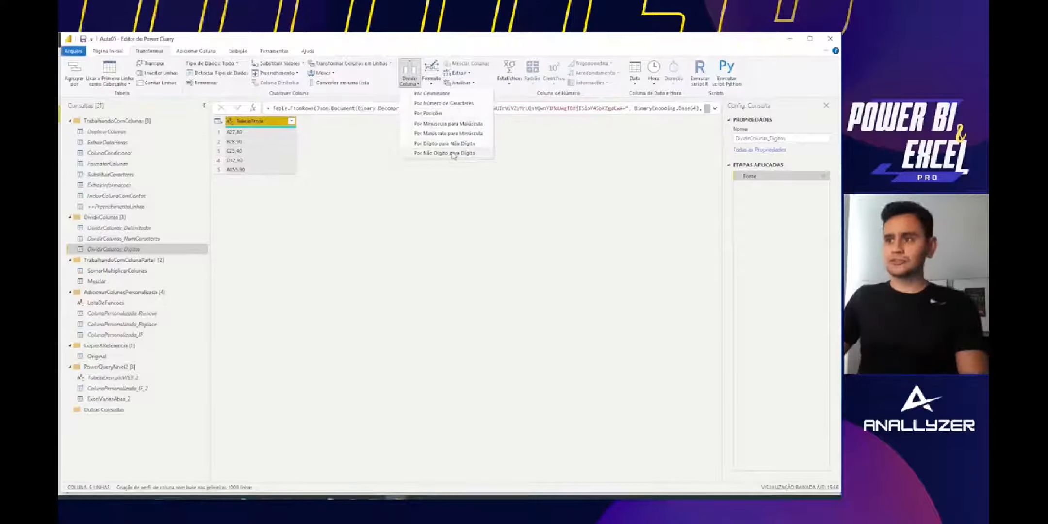
pyautogui.click(456, 153)
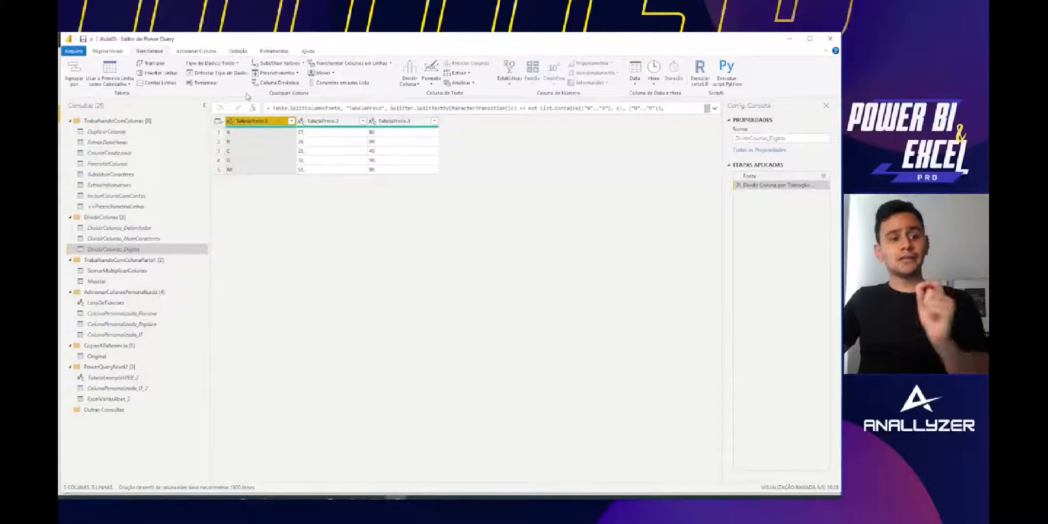
# Step: Merge the second and third split columns with no separator into one column named Mesclado
pyautogui.click(322, 122)
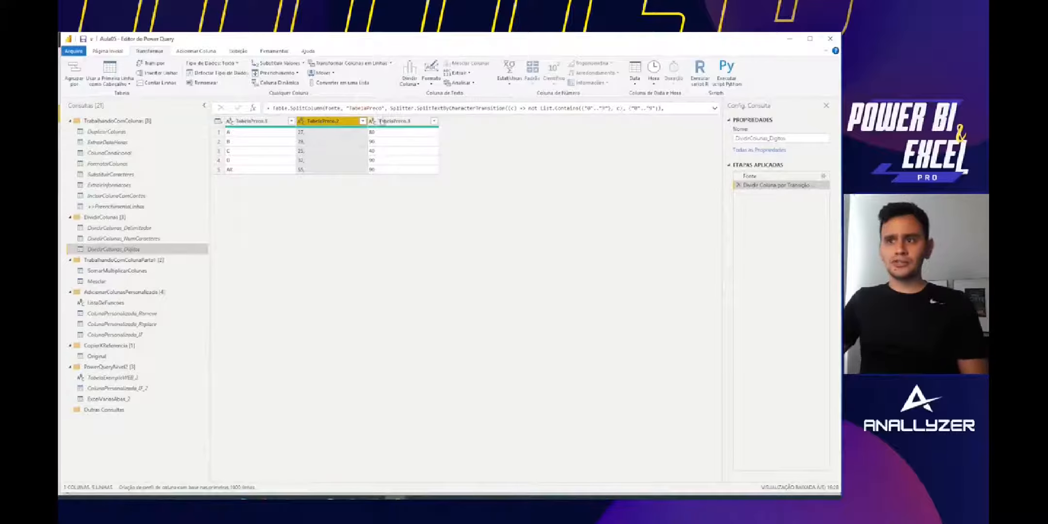
pyautogui.keyDown('ctrl'); pyautogui.click(400, 122); pyautogui.keyUp('ctrl')
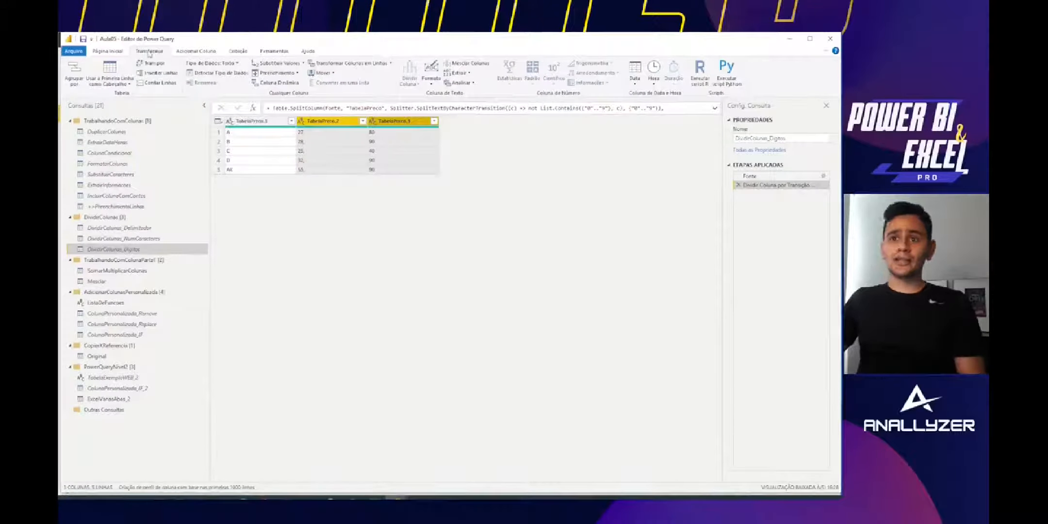
pyautogui.click(465, 66)
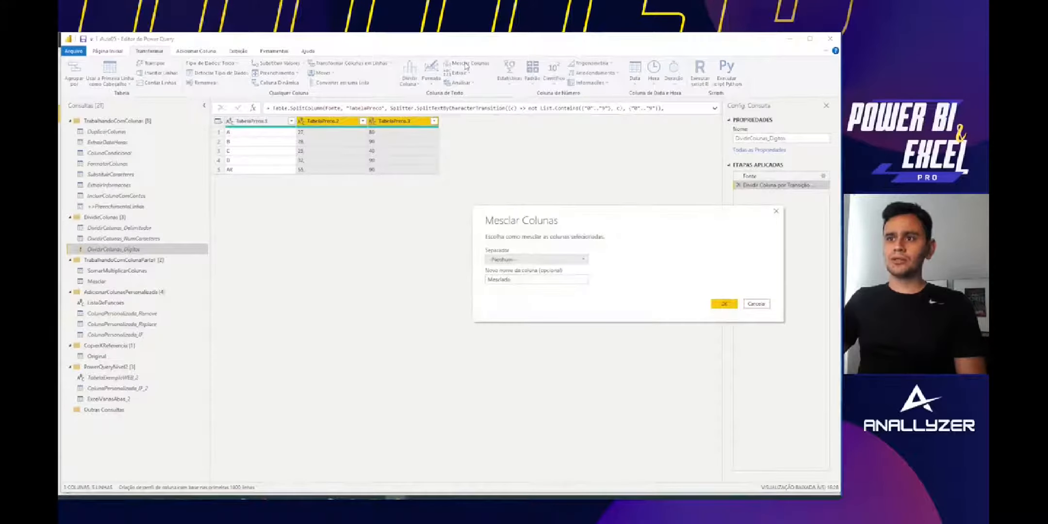
pyautogui.click(724, 304)
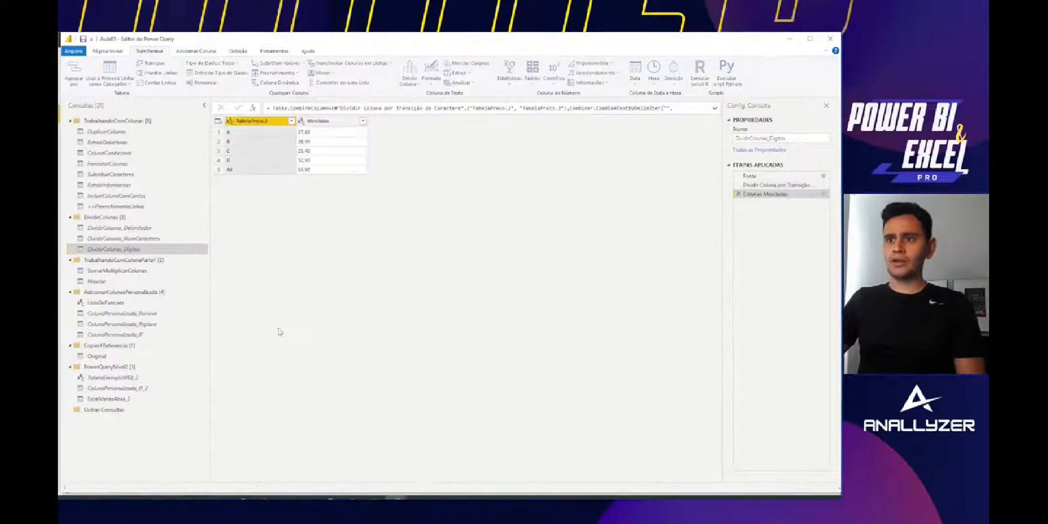
pyautogui.click(330, 169)
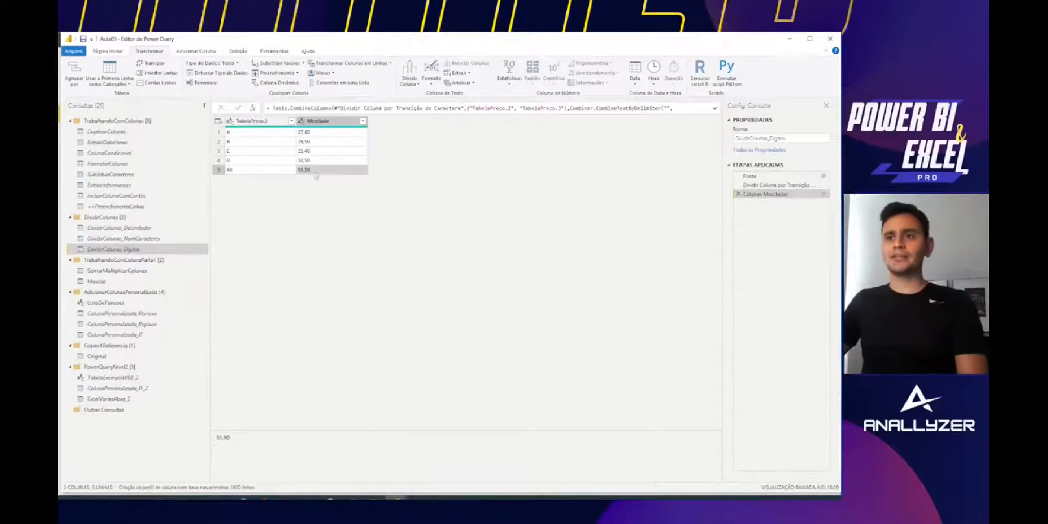
# Step: Rename the column of letter codes to Tabela and the merged price column to Valor
pyautogui.moveTo(256, 129)
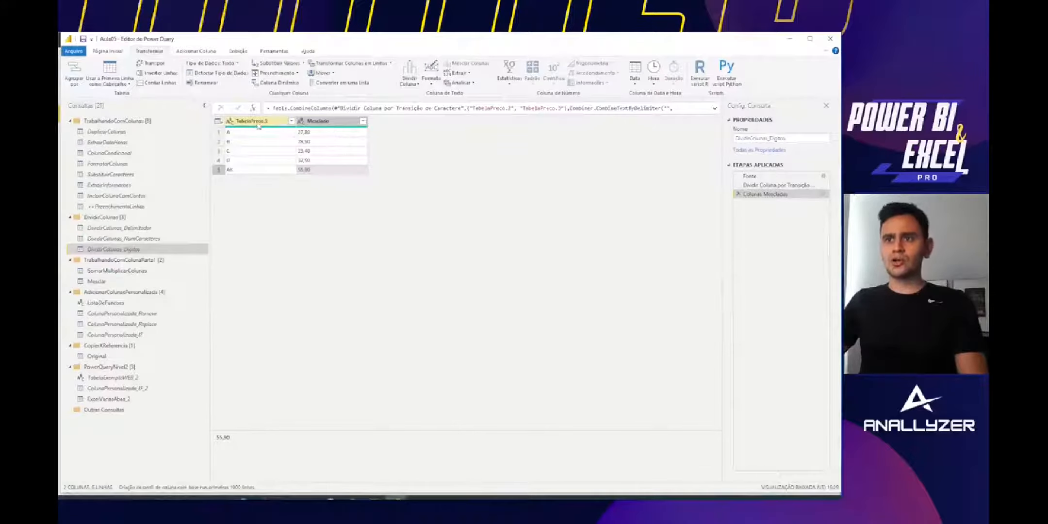
pyautogui.doubleClick(257, 121)
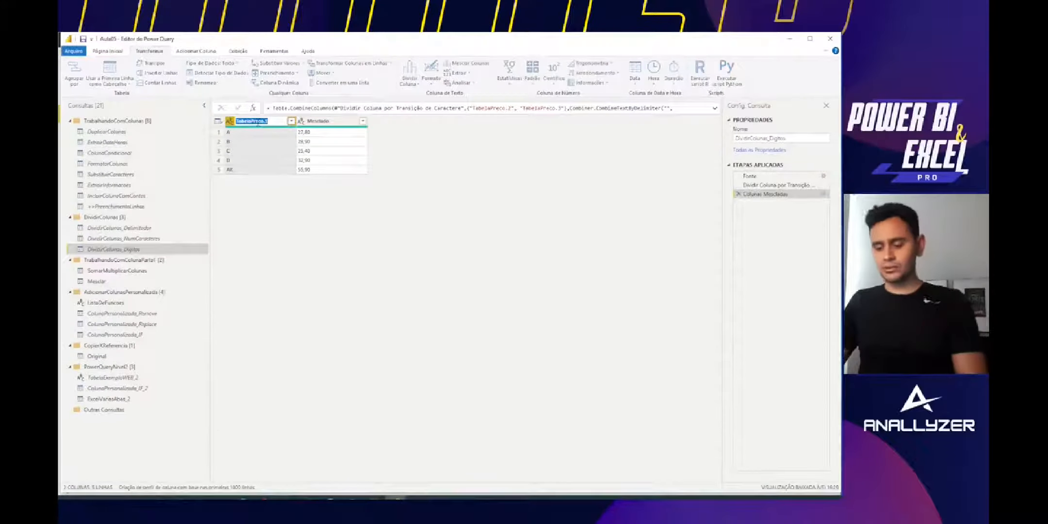
pyautogui.write('Tabela')
pyautogui.press('Return')
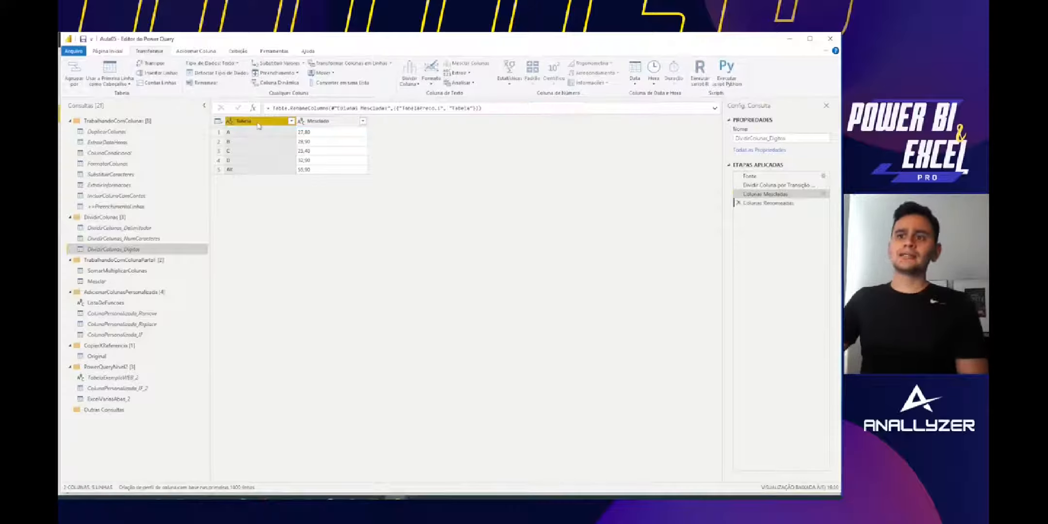
pyautogui.doubleClick(338, 121)
pyautogui.write('Valor')
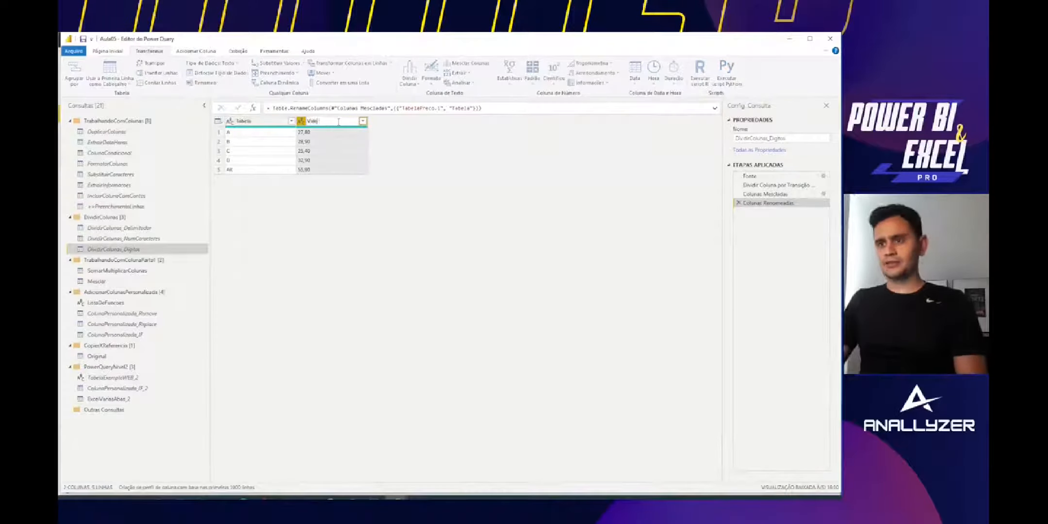
pyautogui.press('Return')
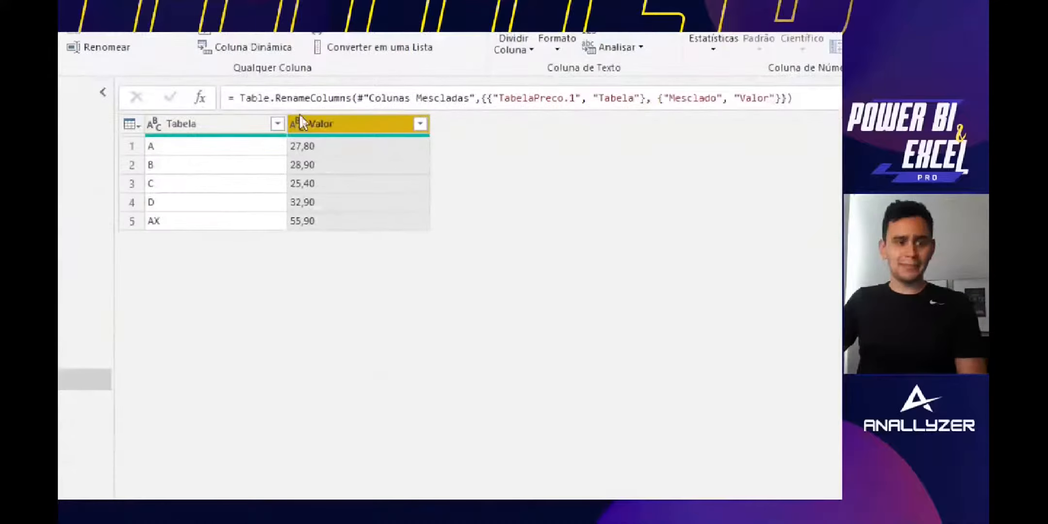
# Step: Set the Valor column's data type to fixed decimal number (Número decimal fixo)
pyautogui.click(298, 123)
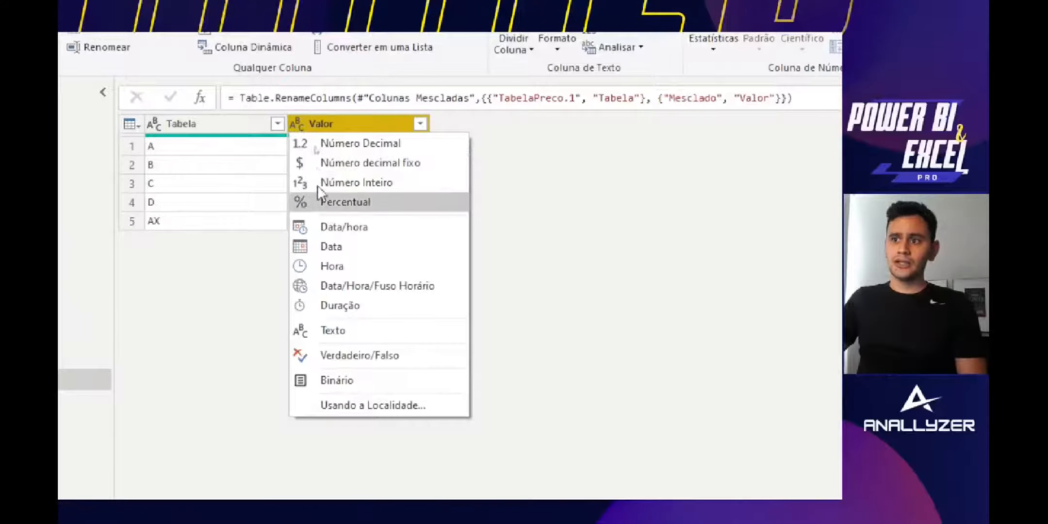
pyautogui.click(350, 161)
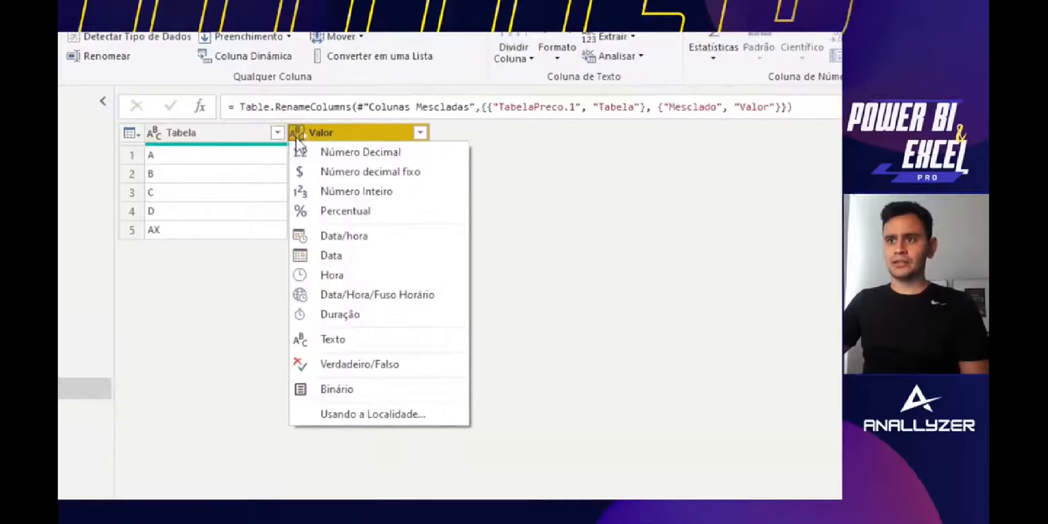
pyautogui.click(324, 171)
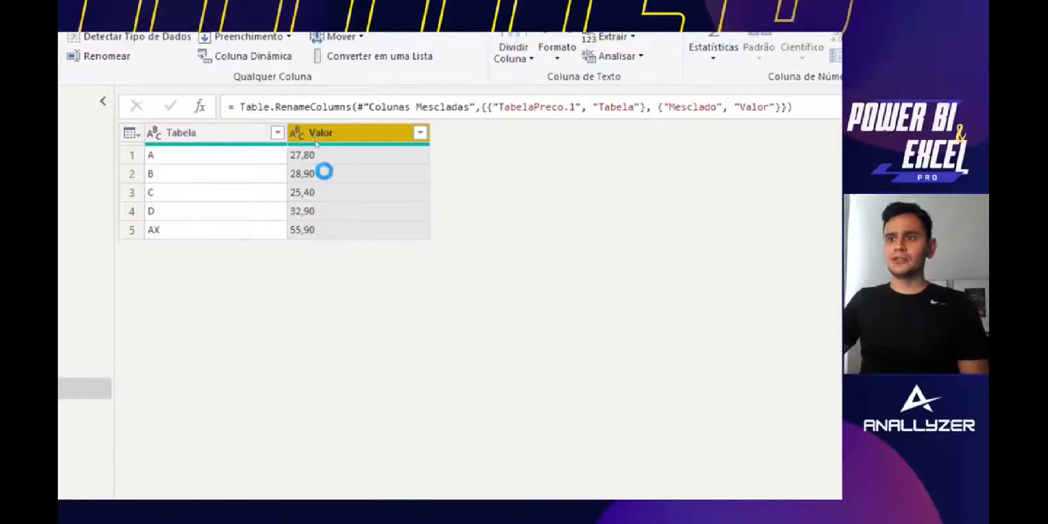